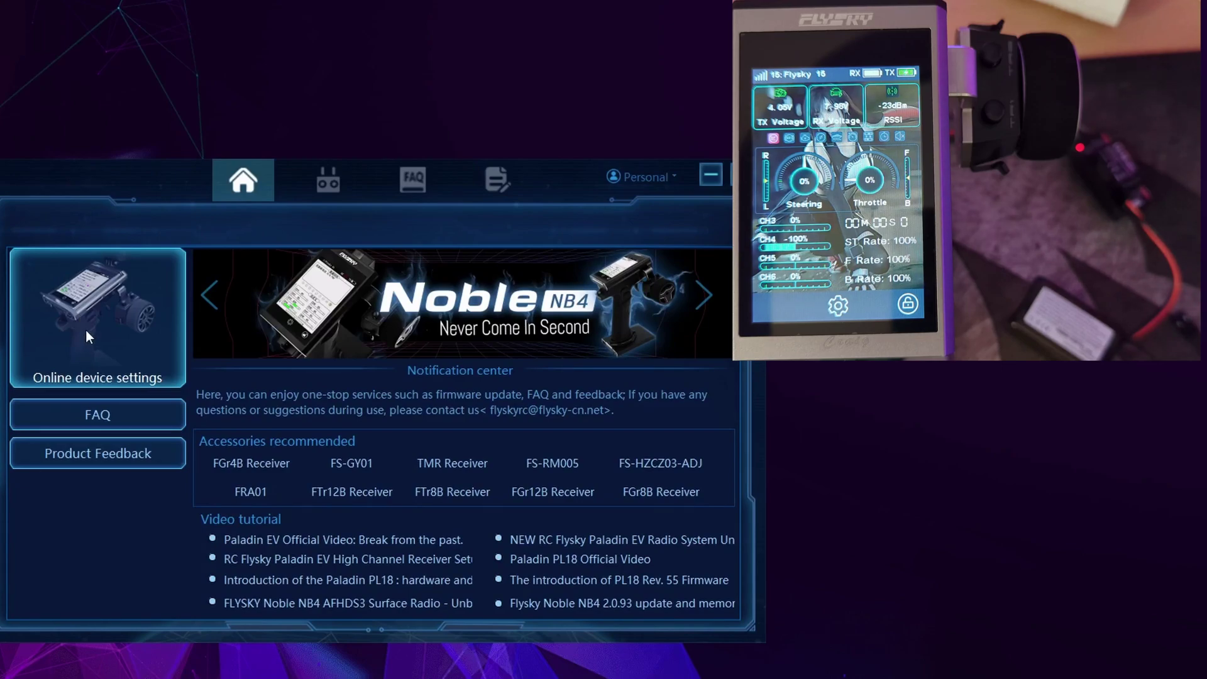
# Show the receiver details and list FTr10 firmware, with V1.38 offered over installed 1.34.
pyautogui.click(86, 331)
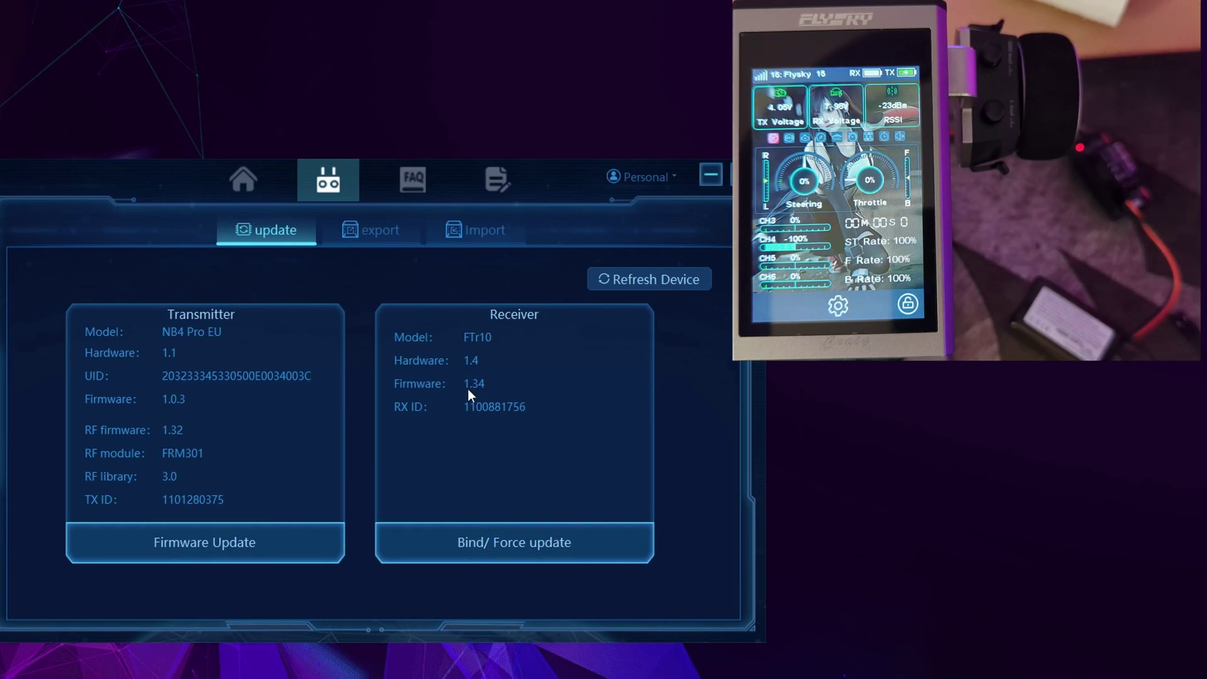
pyautogui.click(504, 549)
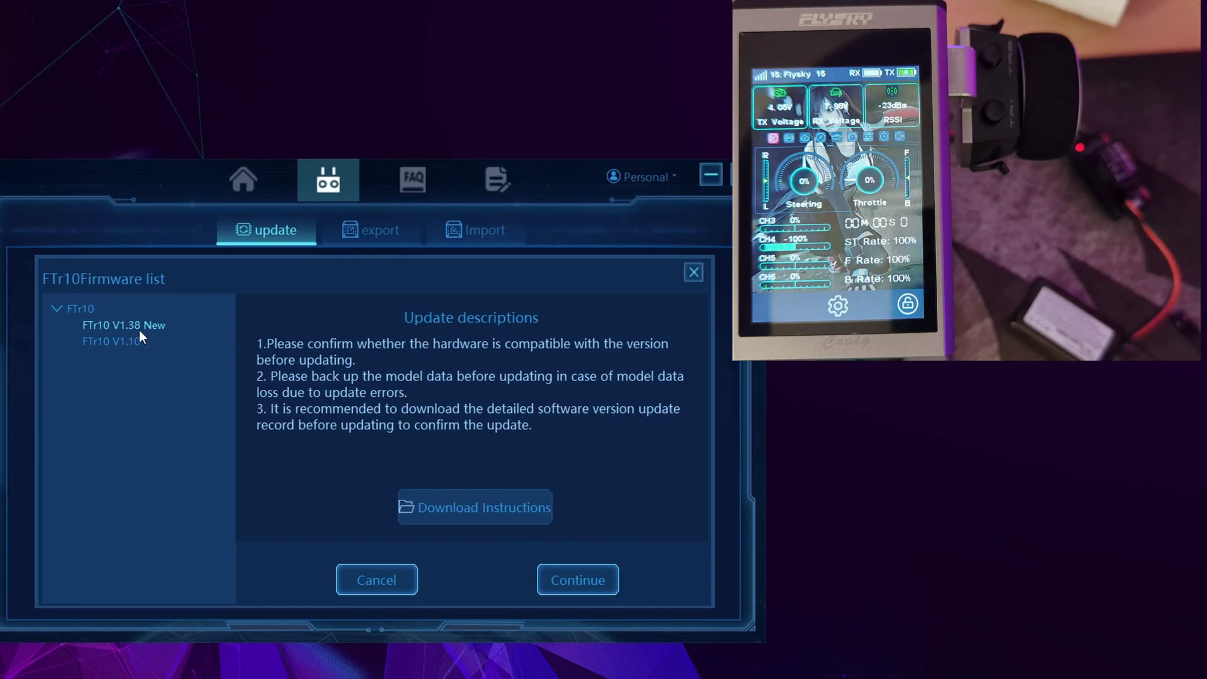
# Download and flash FTr10 firmware V1.38, then acknowledge the 'Update successfully' tip.
pyautogui.click(575, 582)
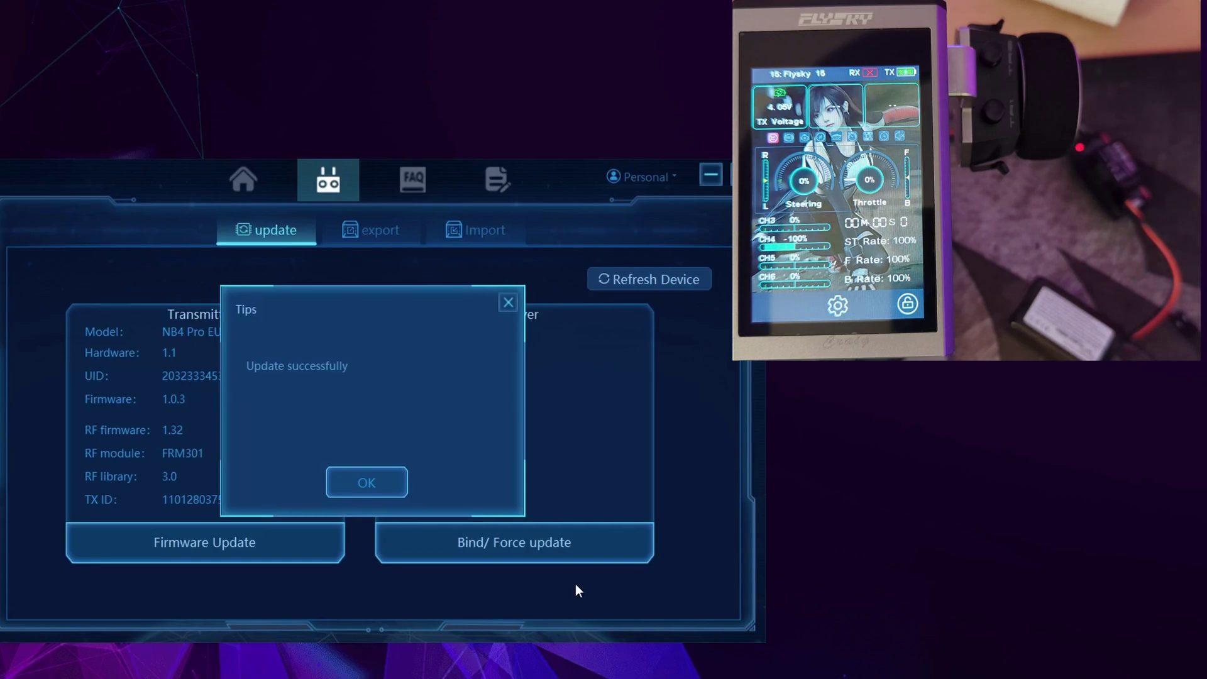
pyautogui.click(364, 485)
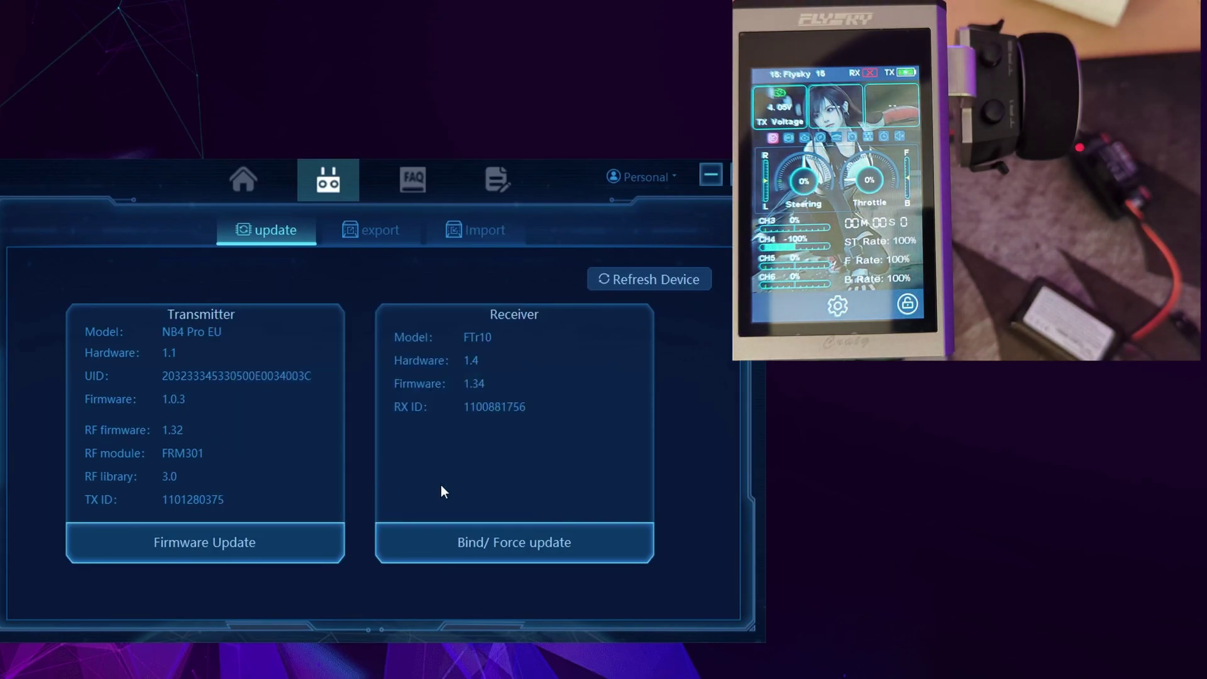
# Refresh the connected device information so the transmitter and receiver reload.
pyautogui.click(650, 280)
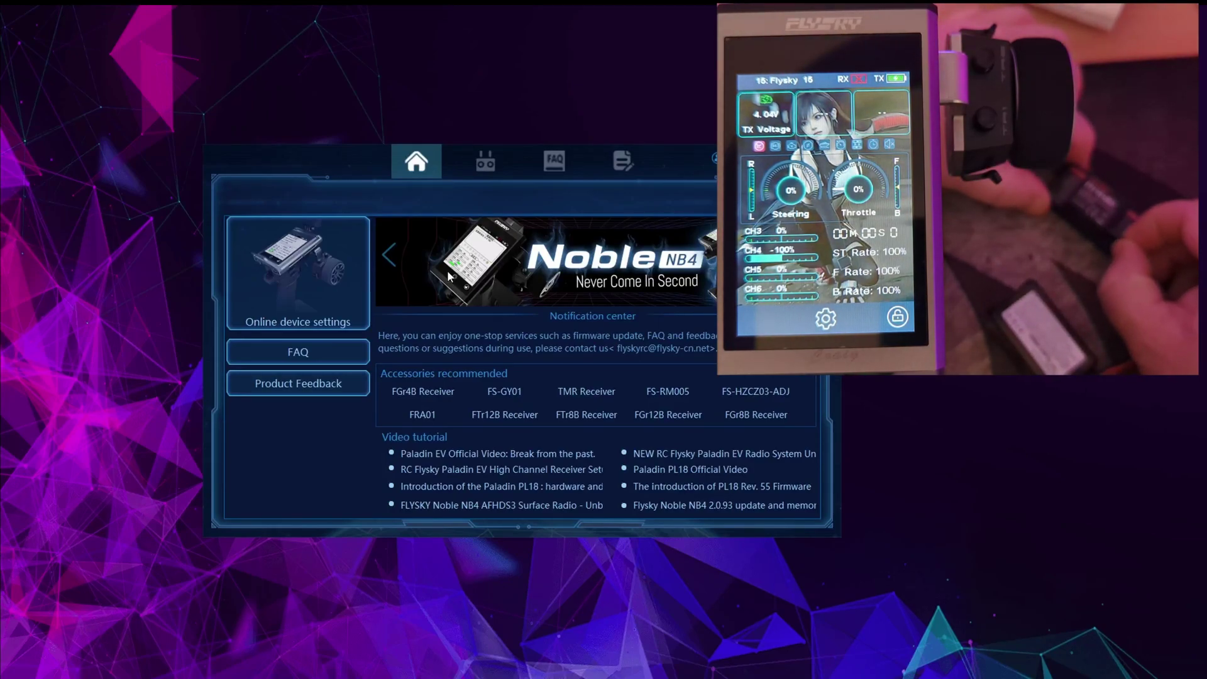
# Verify the Receiver panel reports firmware 1.38 on device settings, then go back Home.
pyautogui.click(292, 289)
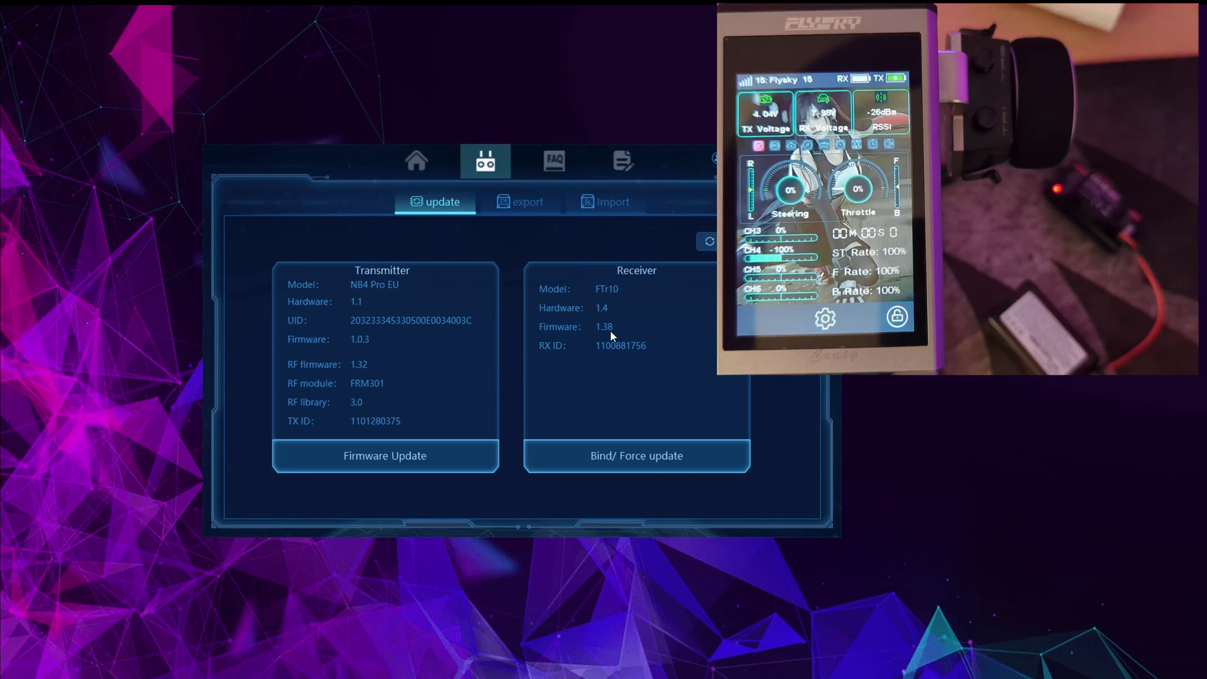
pyautogui.click(412, 164)
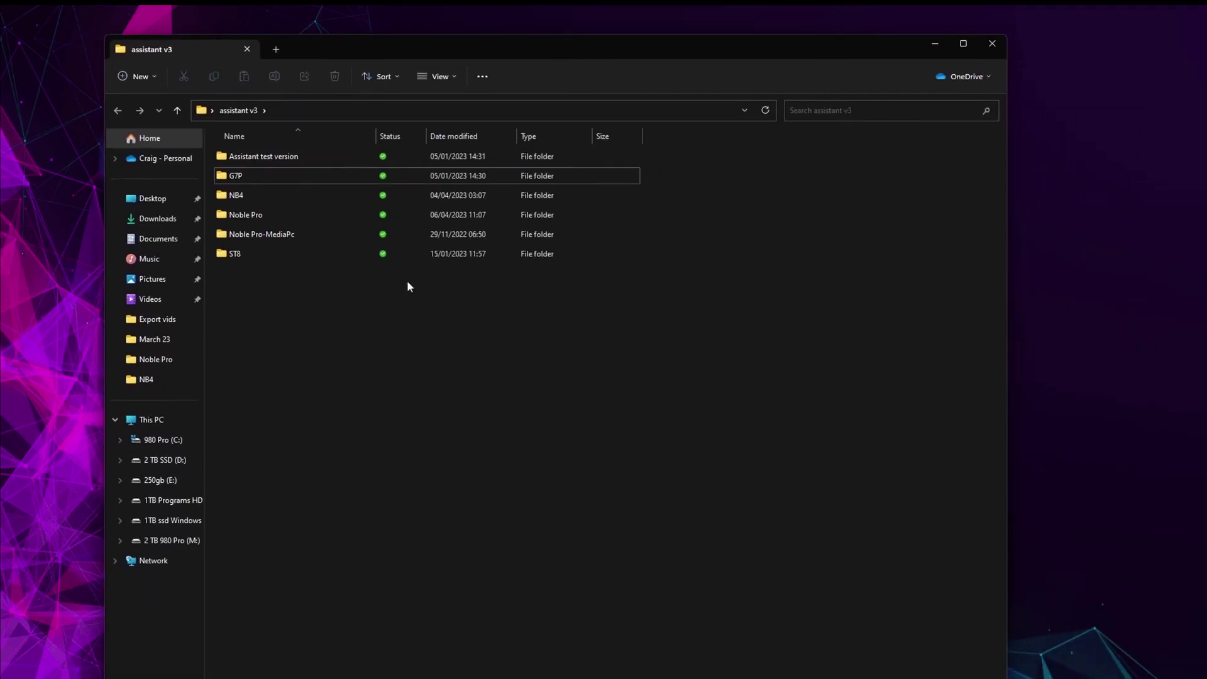
# Make a new folder named FTR10 inside assistant v3 and open it.
pyautogui.rightClick(287, 329)
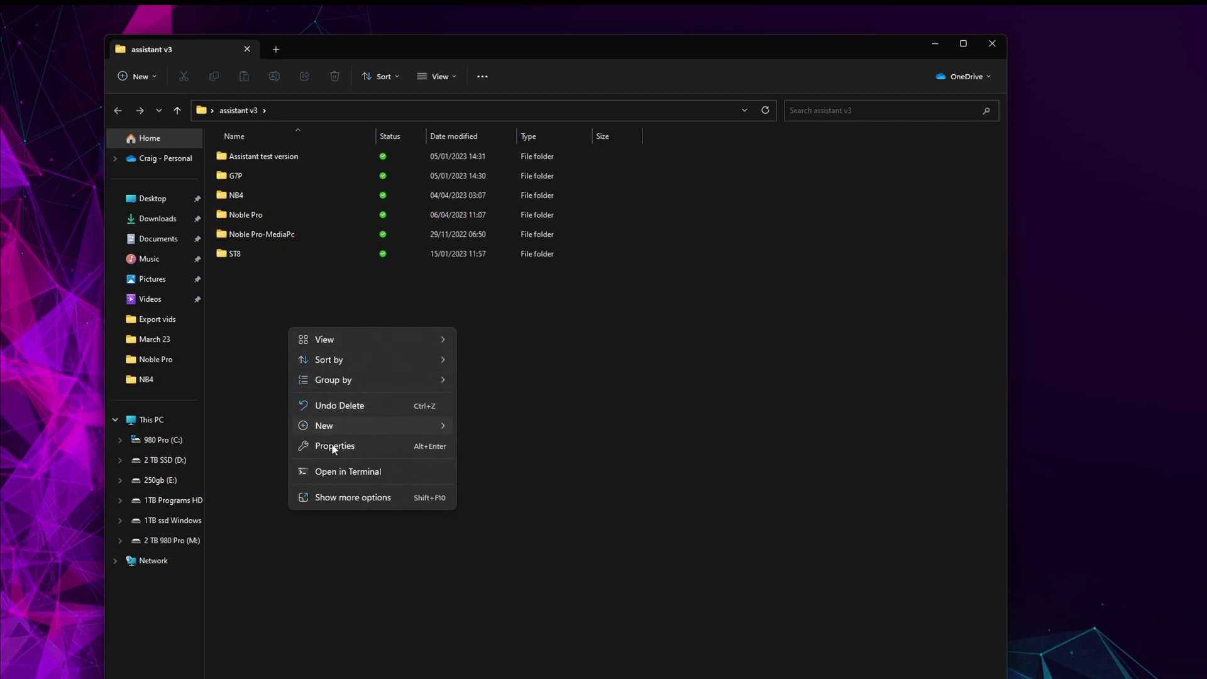
pyautogui.moveTo(337, 421)
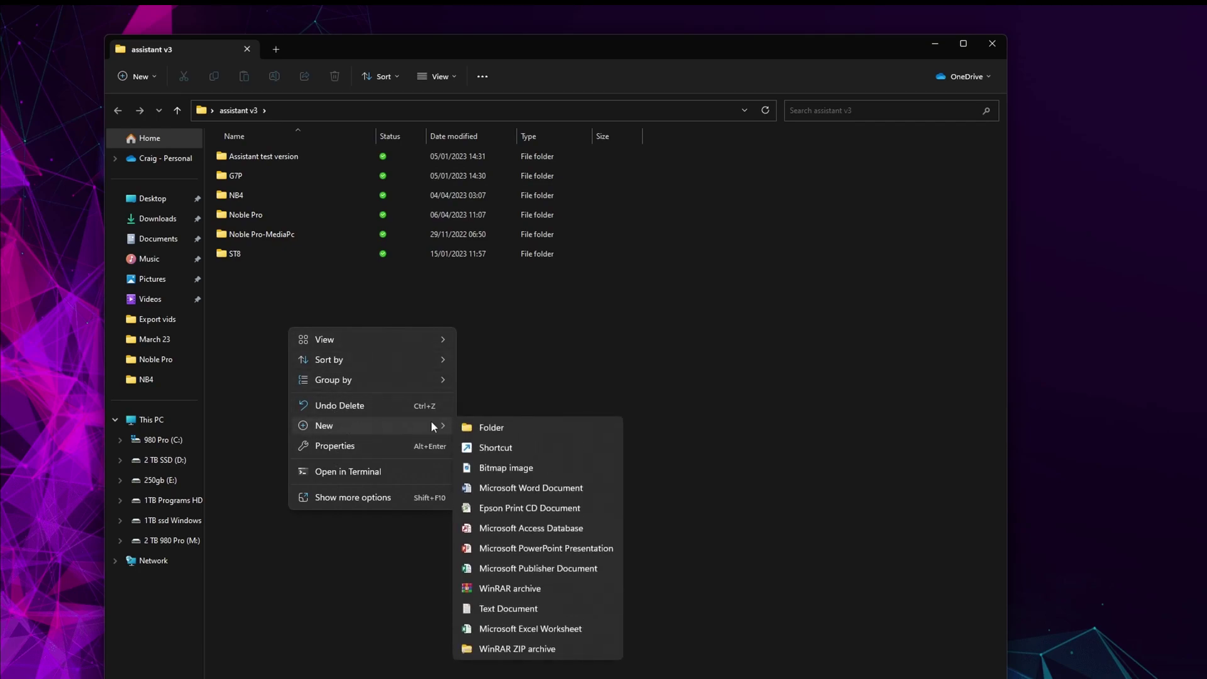
pyautogui.click(471, 429)
pyautogui.write('FTR10')
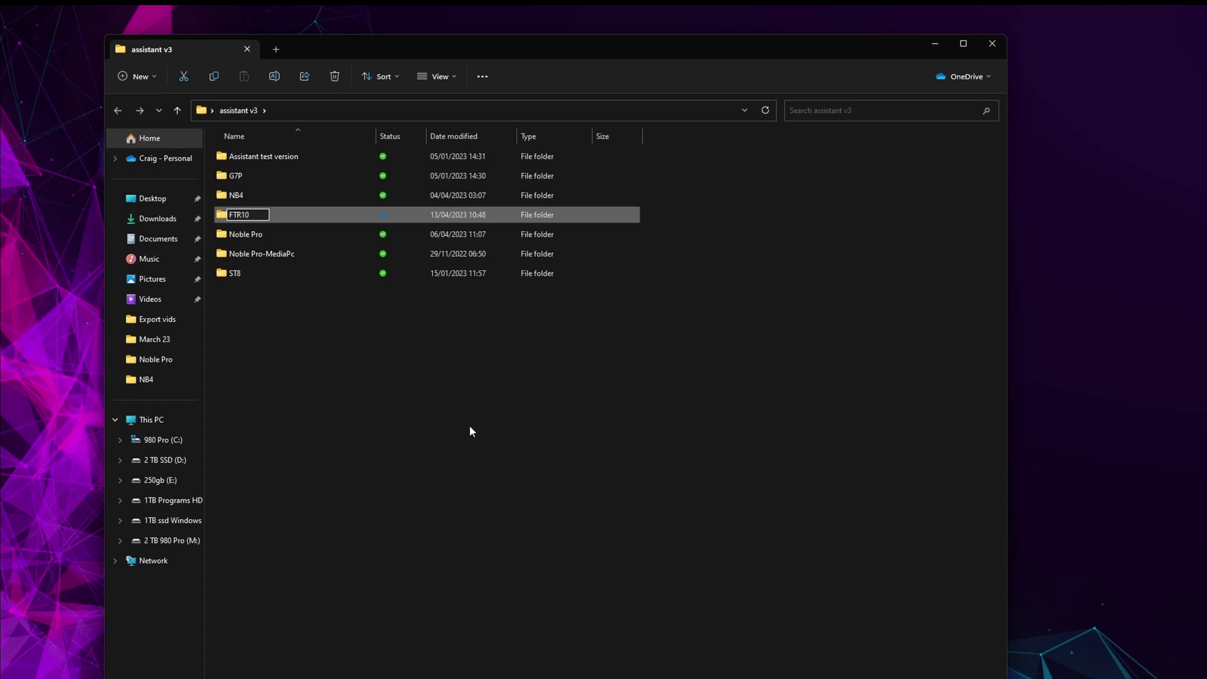
pyautogui.press('Return')
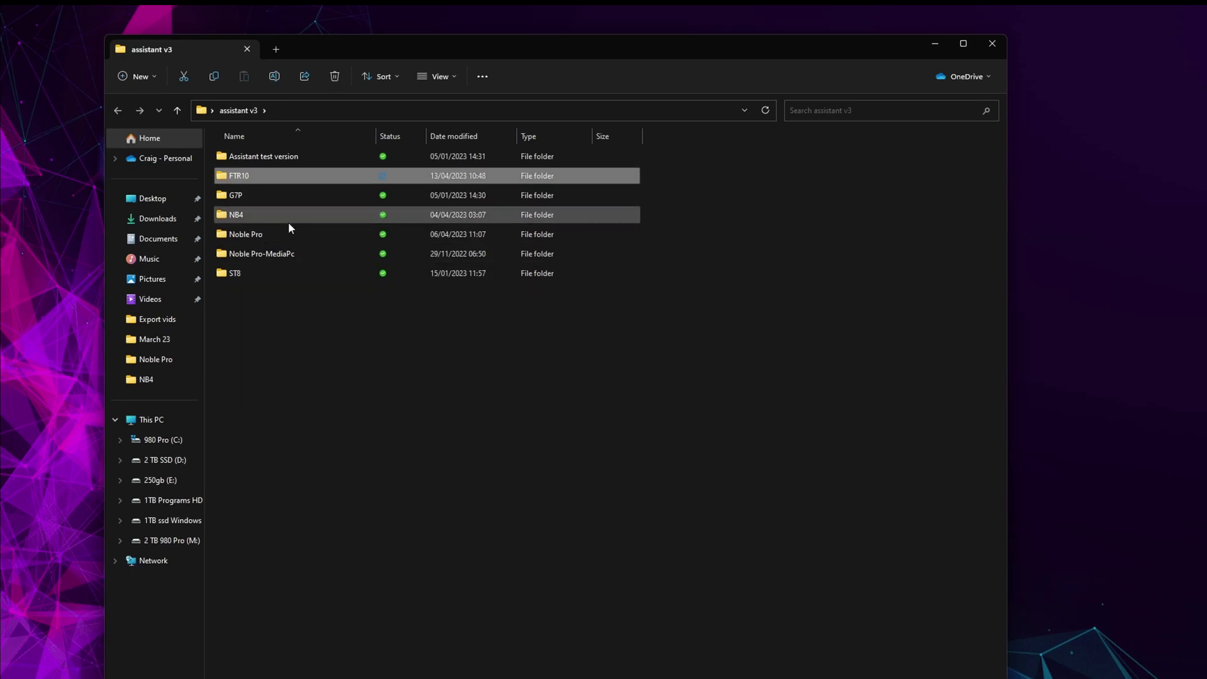
pyautogui.doubleClick(271, 177)
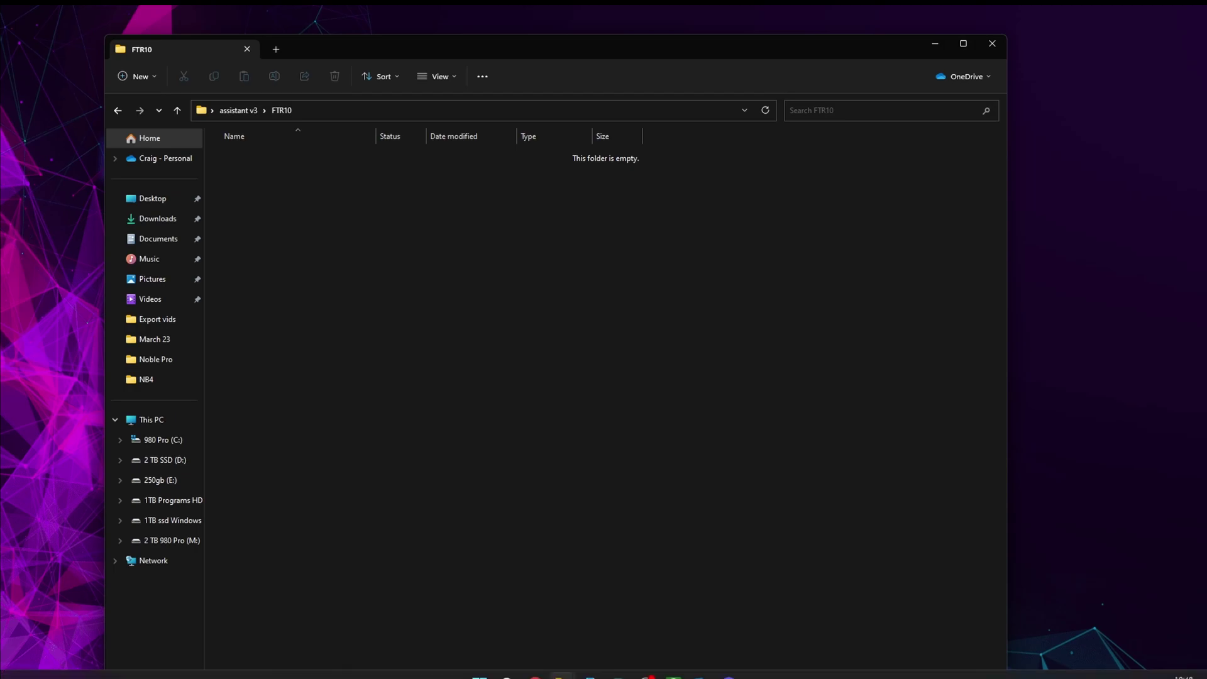
# Go to the Noble Pro downloads and upgrades page on the FlySky website.
pyautogui.click(533, 670)
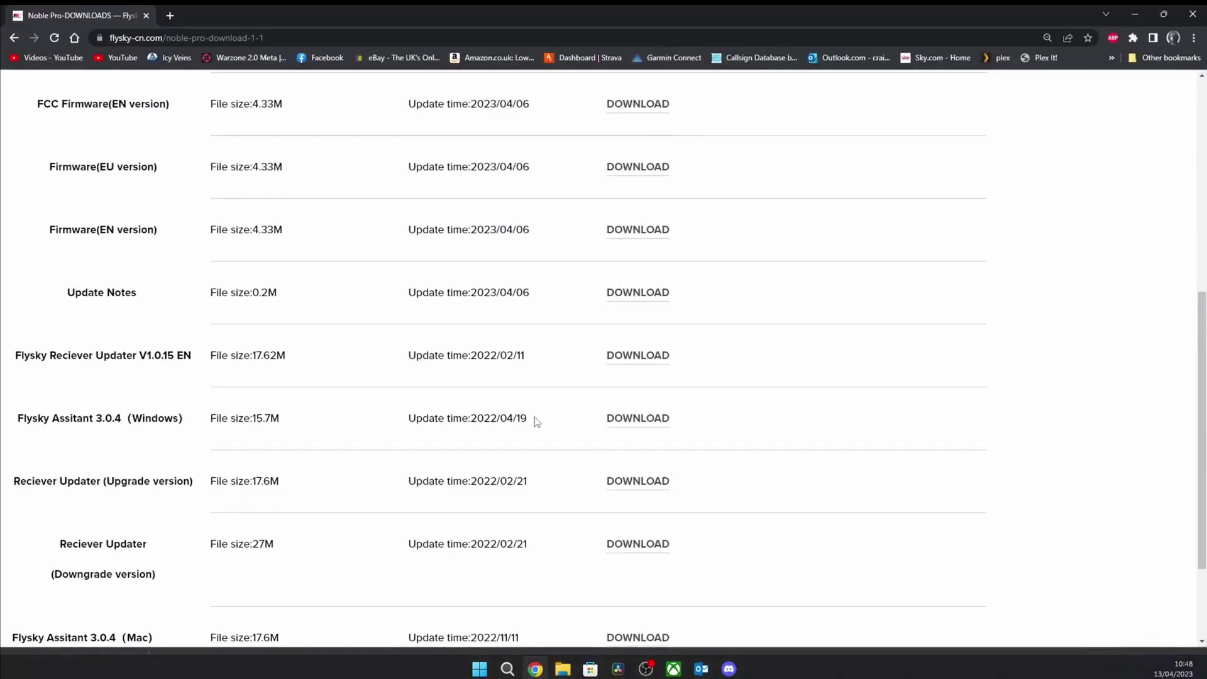
pyautogui.scroll(9, 472, 330)
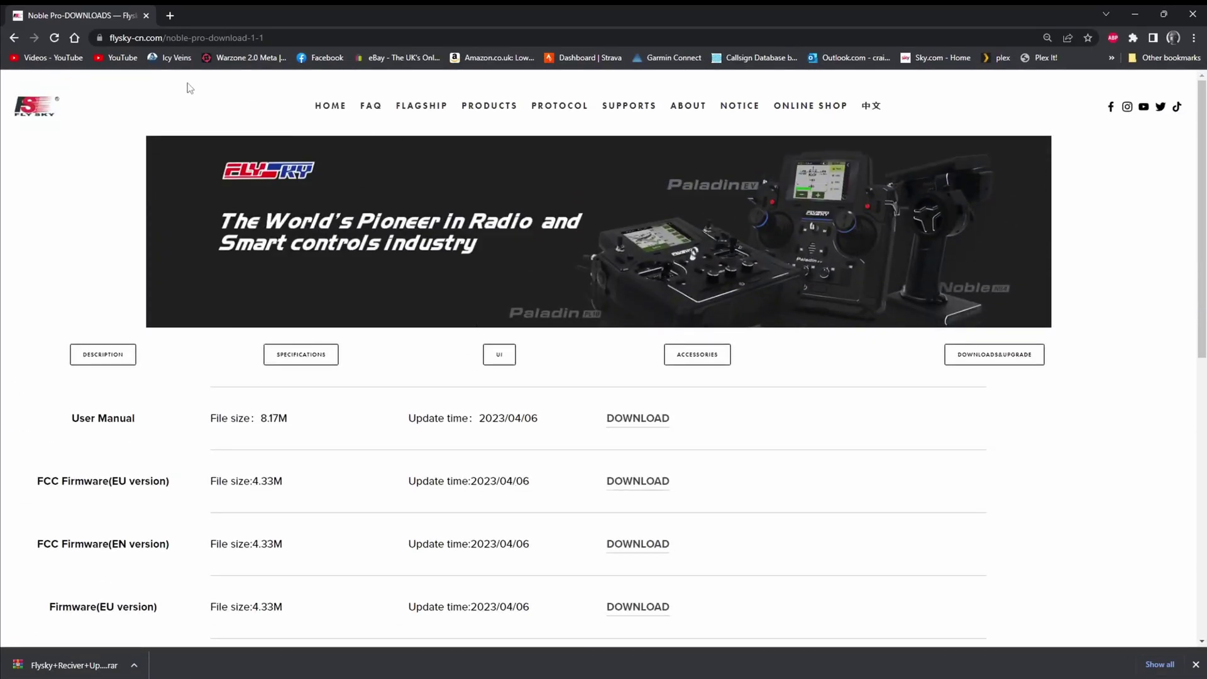
pyautogui.moveTo(421, 105)
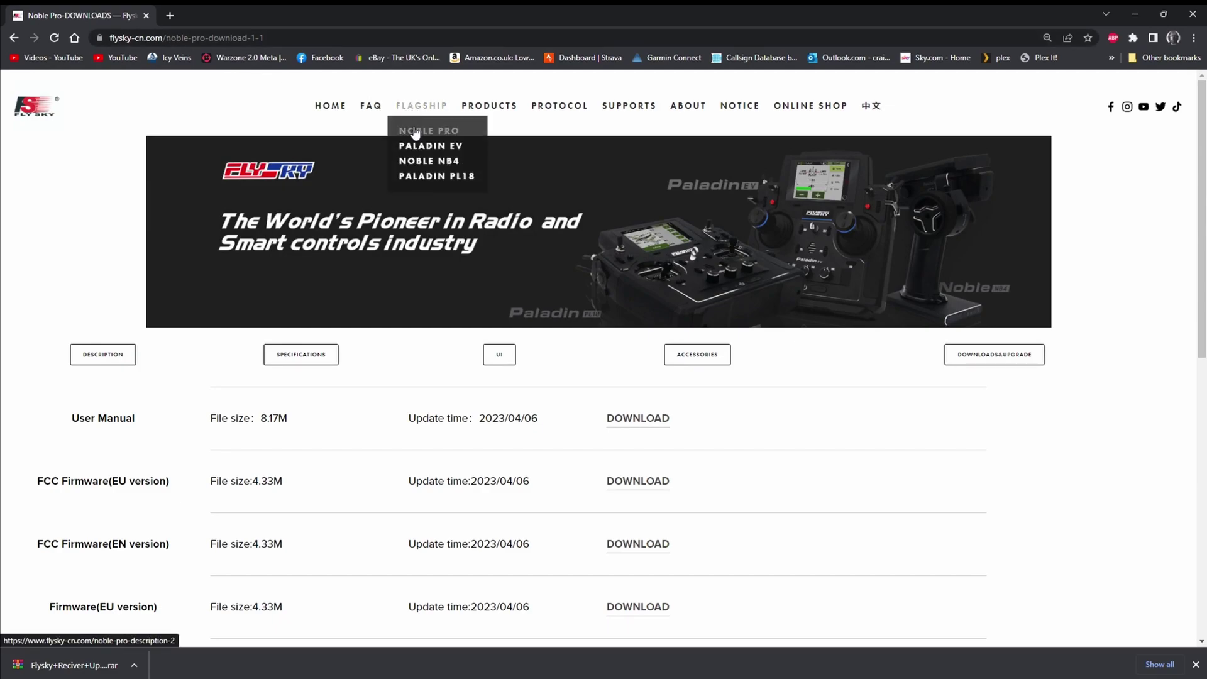
pyautogui.click(415, 130)
pyautogui.scroll(-8, 404, 150)
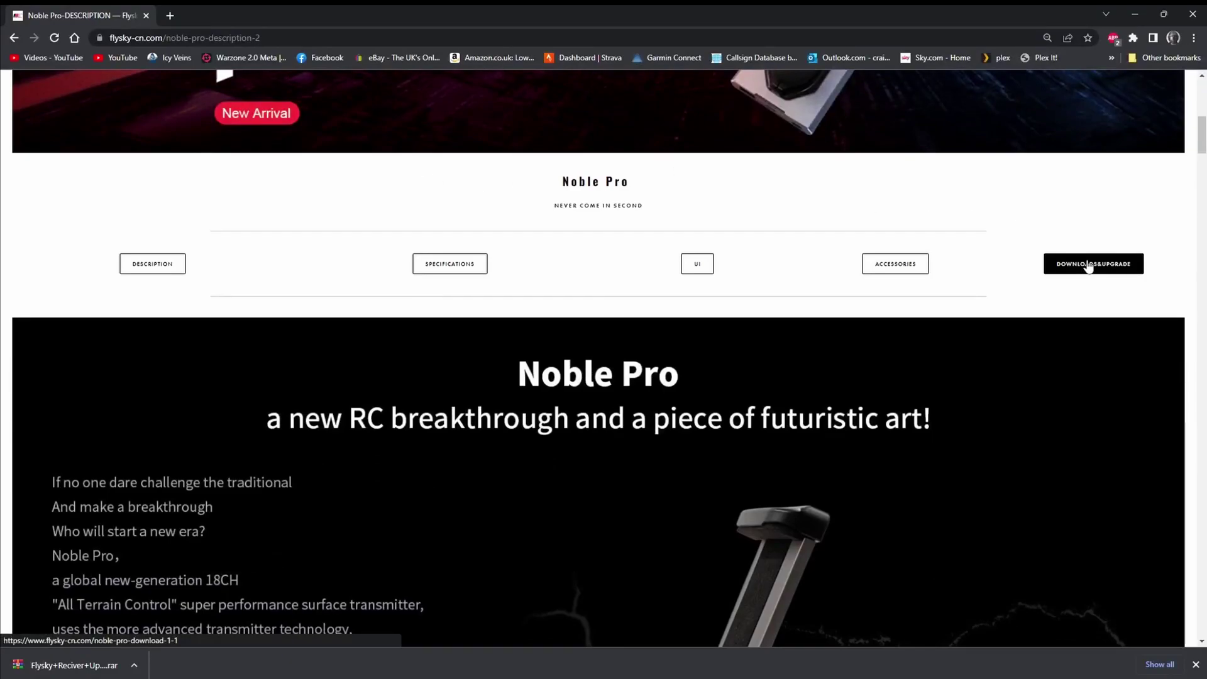
pyautogui.click(1090, 266)
pyautogui.scroll(-5, 722, 315)
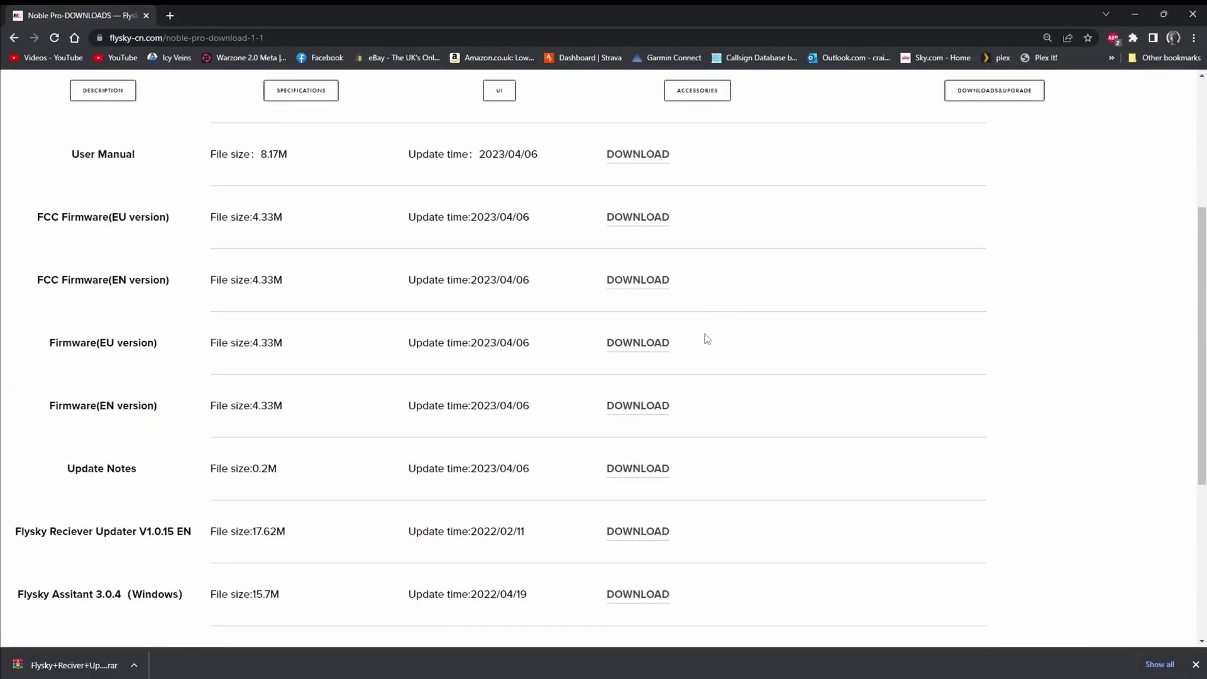
pyautogui.scroll(-3, 703, 344)
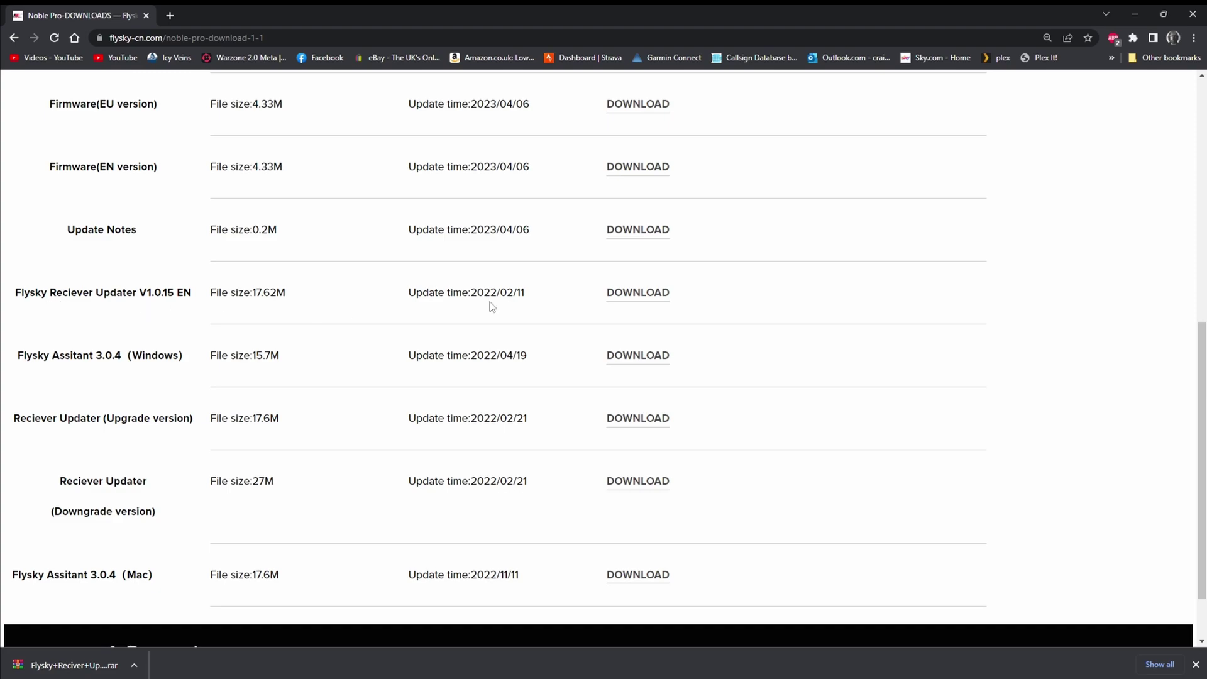
# Save the Flysky Reciever Updater V1.0.15 EN archive into Desktop > assistant v3 > FTR10.
pyautogui.click(631, 296)
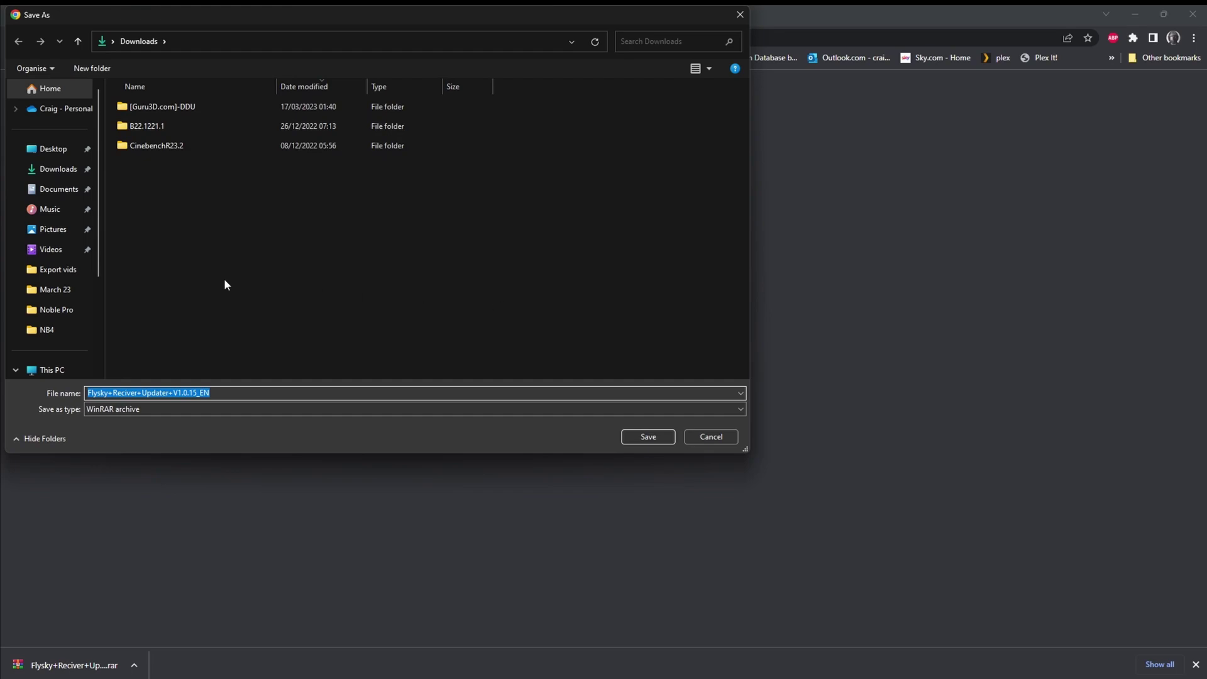
pyautogui.click(53, 153)
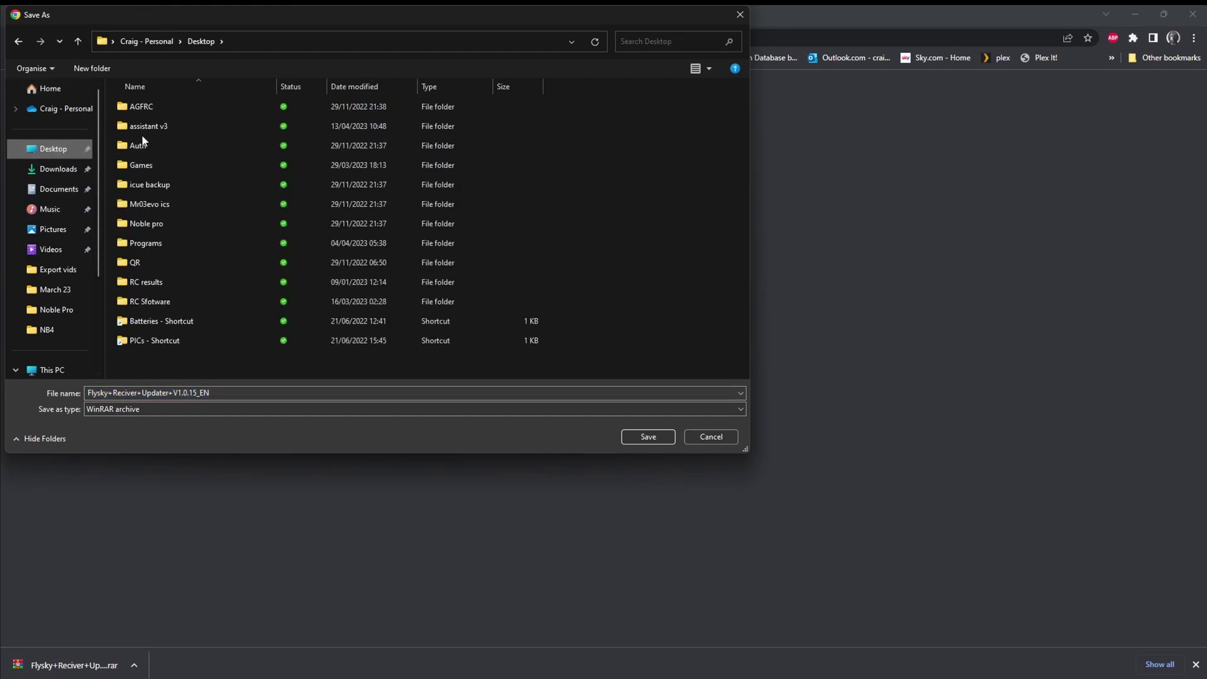
pyautogui.doubleClick(143, 127)
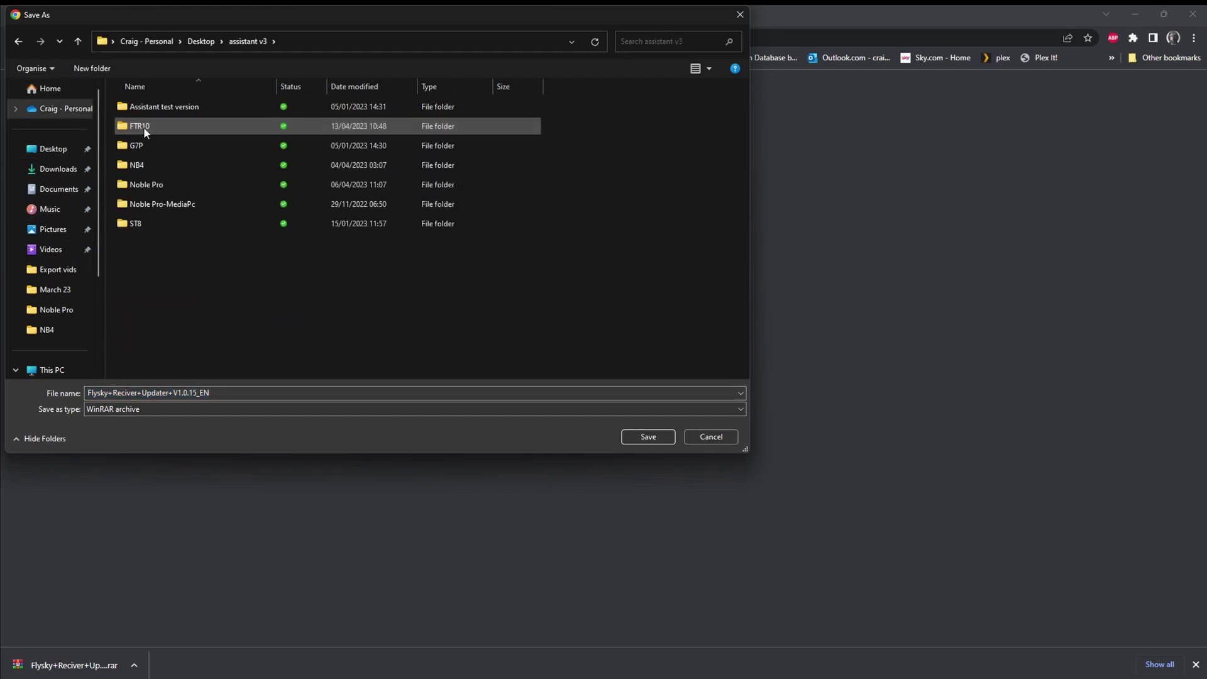
pyautogui.doubleClick(153, 124)
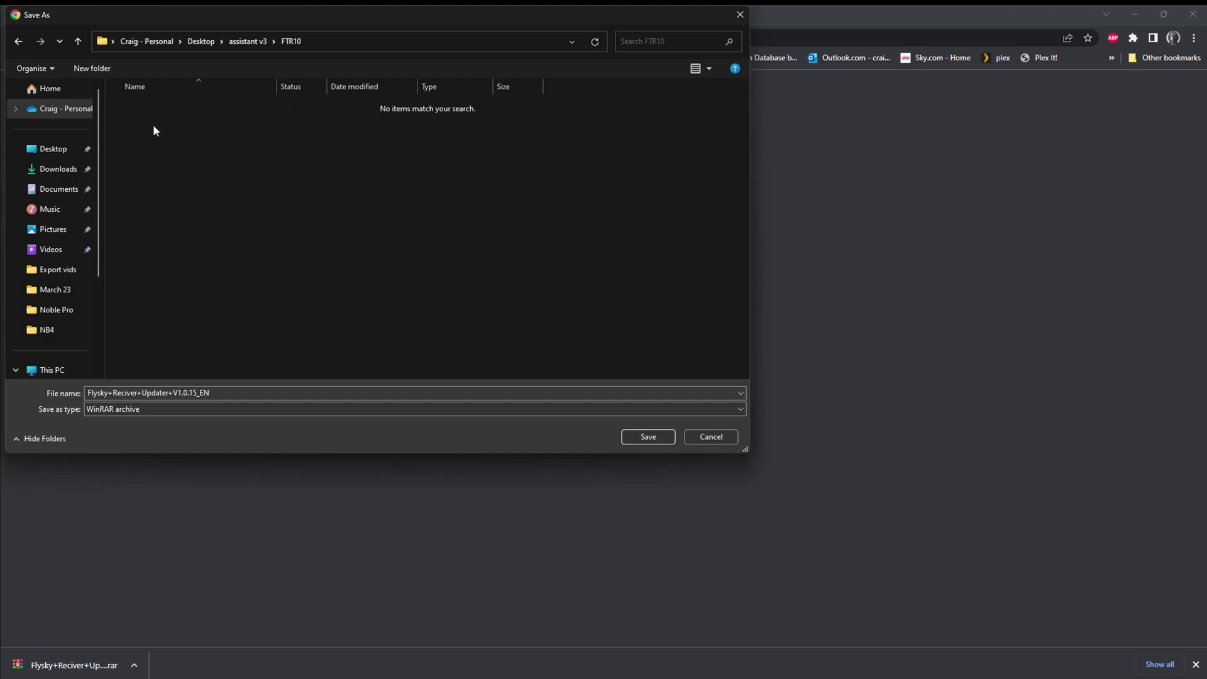
pyautogui.click(649, 436)
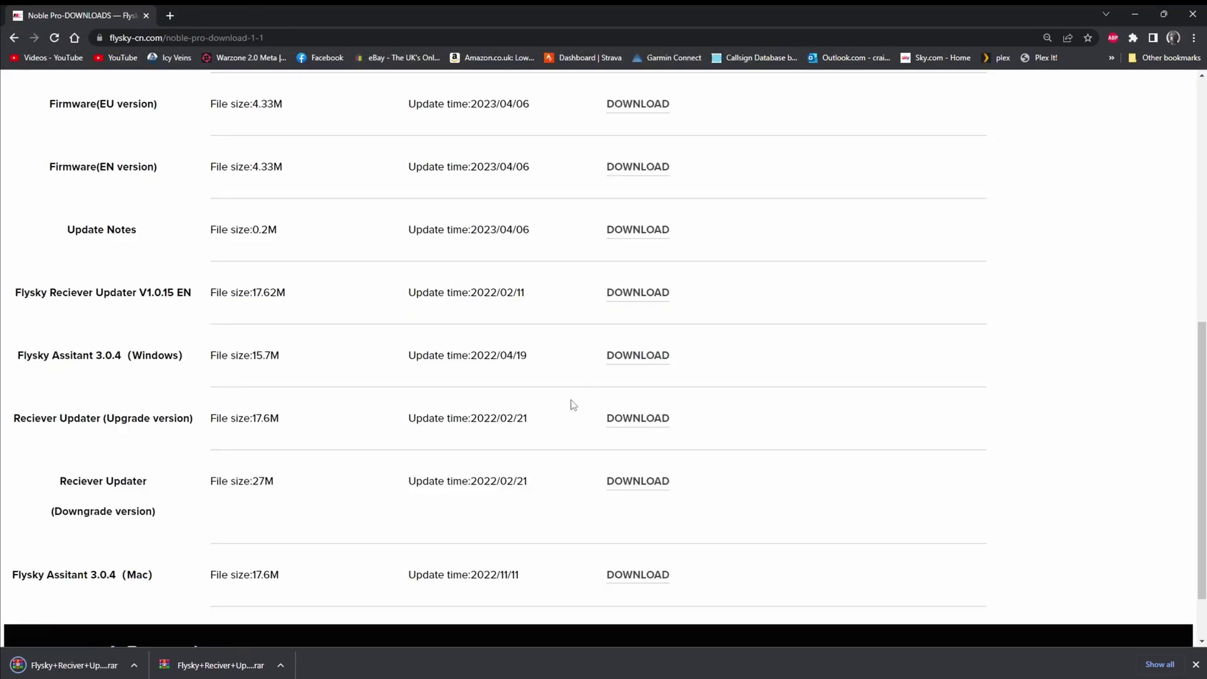
# Extract the updater rar archive's contents into the FTR10 folder.
pyautogui.click(1136, 13)
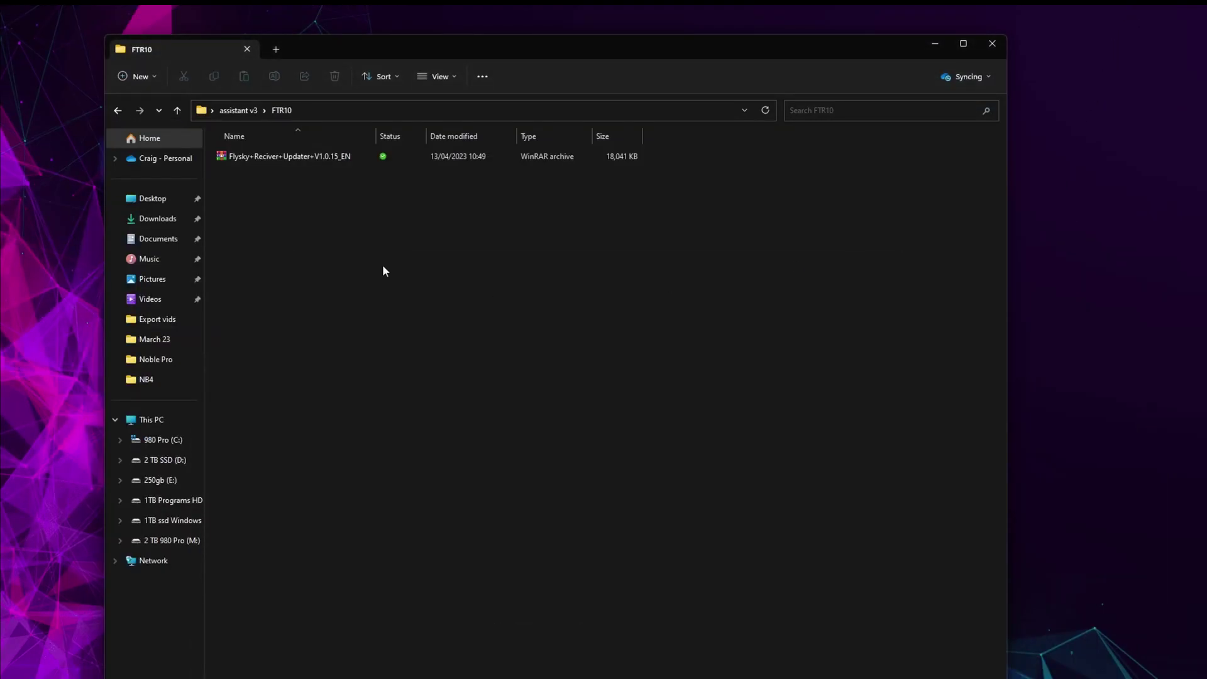
pyautogui.rightClick(254, 156)
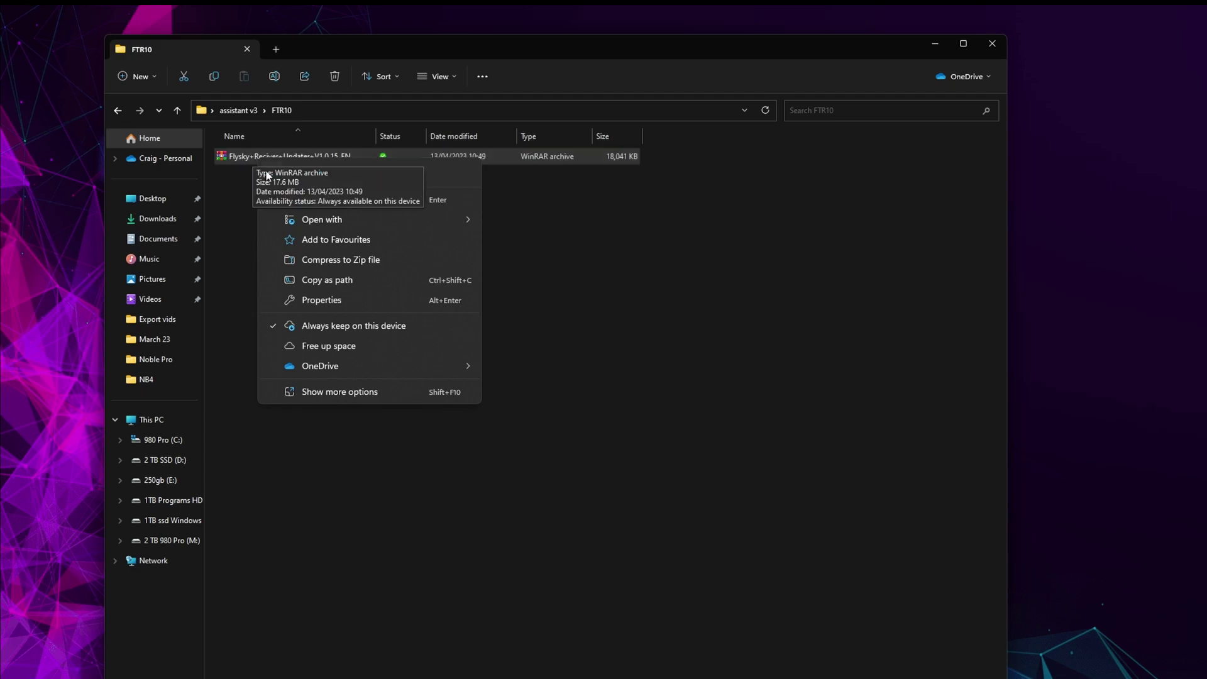
pyautogui.click(321, 392)
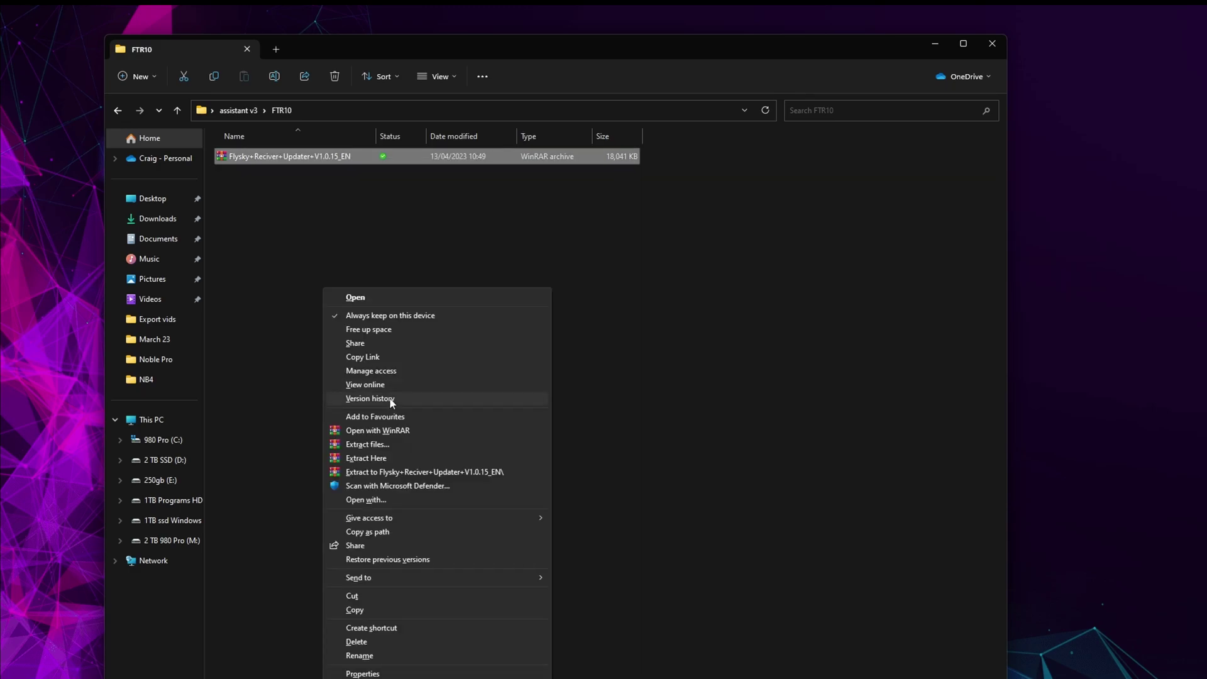
pyautogui.click(375, 459)
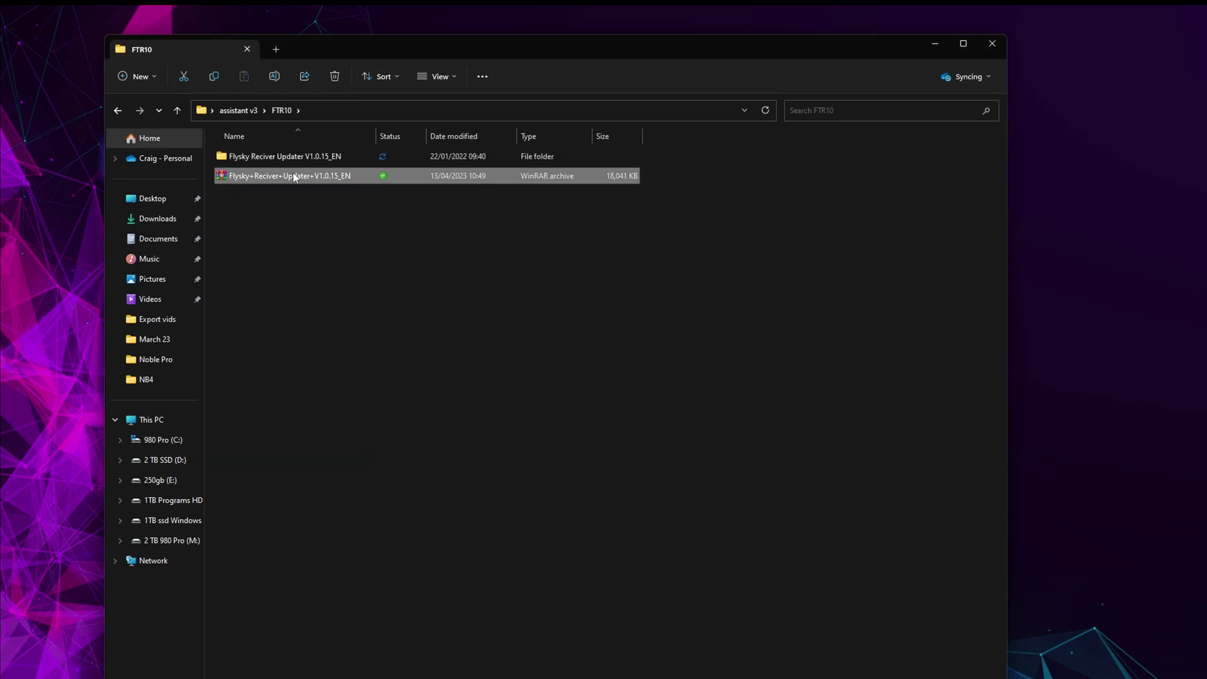
# Delete the rar archive and select the updater application in the extracted folder.
pyautogui.click(294, 176)
pyautogui.click(394, 180)
pyautogui.click(336, 76)
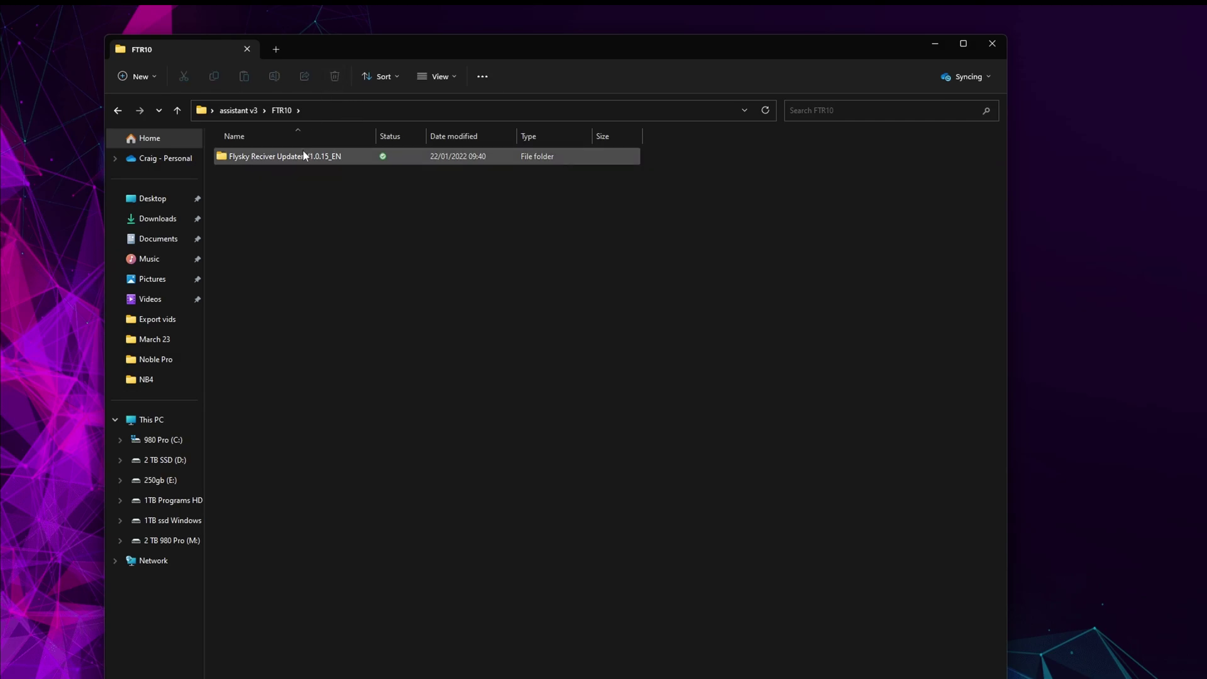
pyautogui.doubleClick(303, 156)
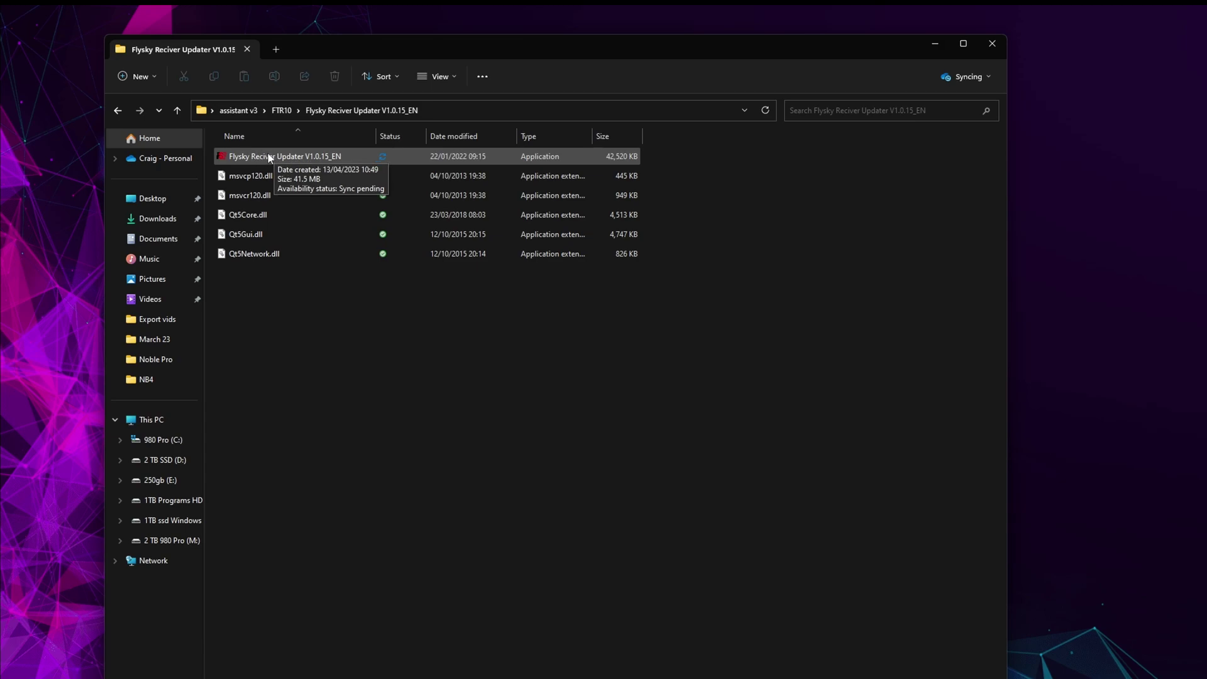
pyautogui.click(269, 157)
# Launch the updater, dismiss the USB disconnected warning, and flash FTr10 firmware 1.38.
pyautogui.doubleClick(269, 157)
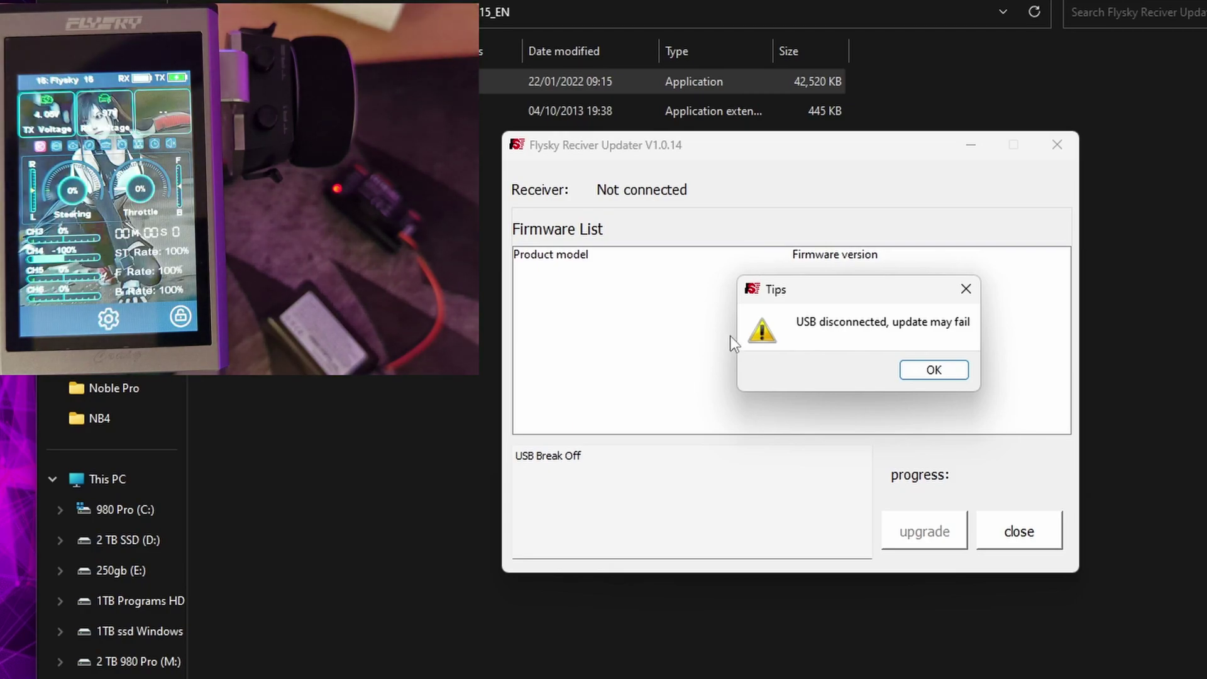
pyautogui.click(928, 370)
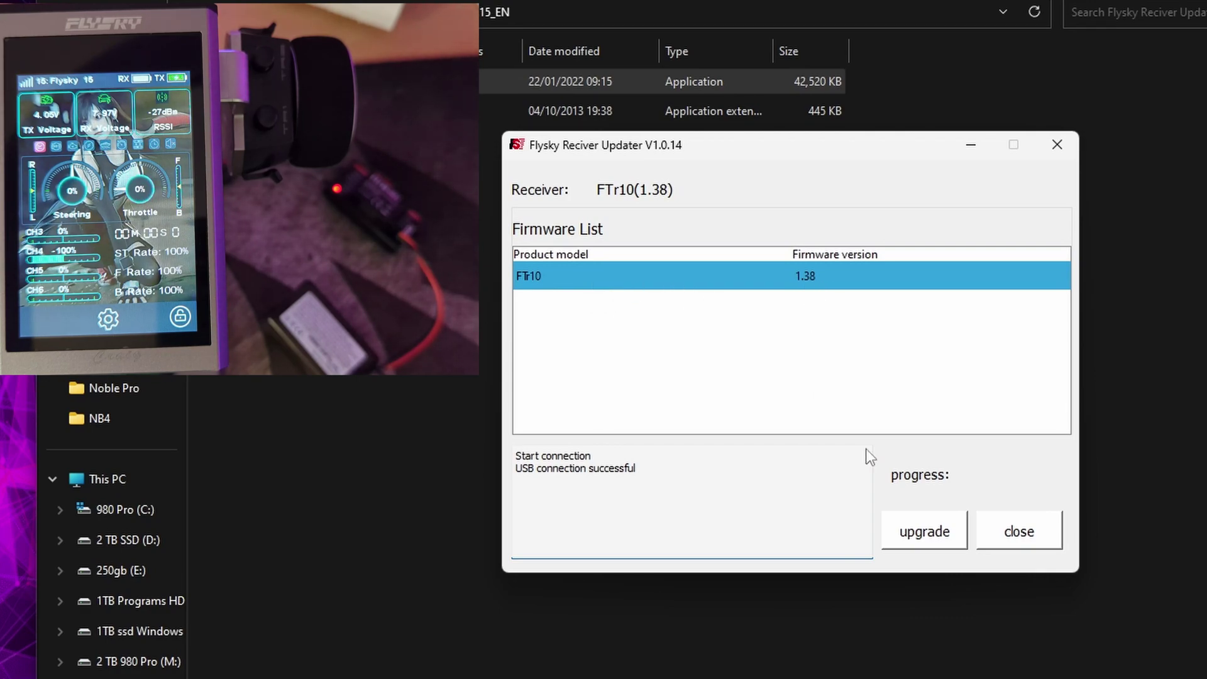
pyautogui.click(913, 536)
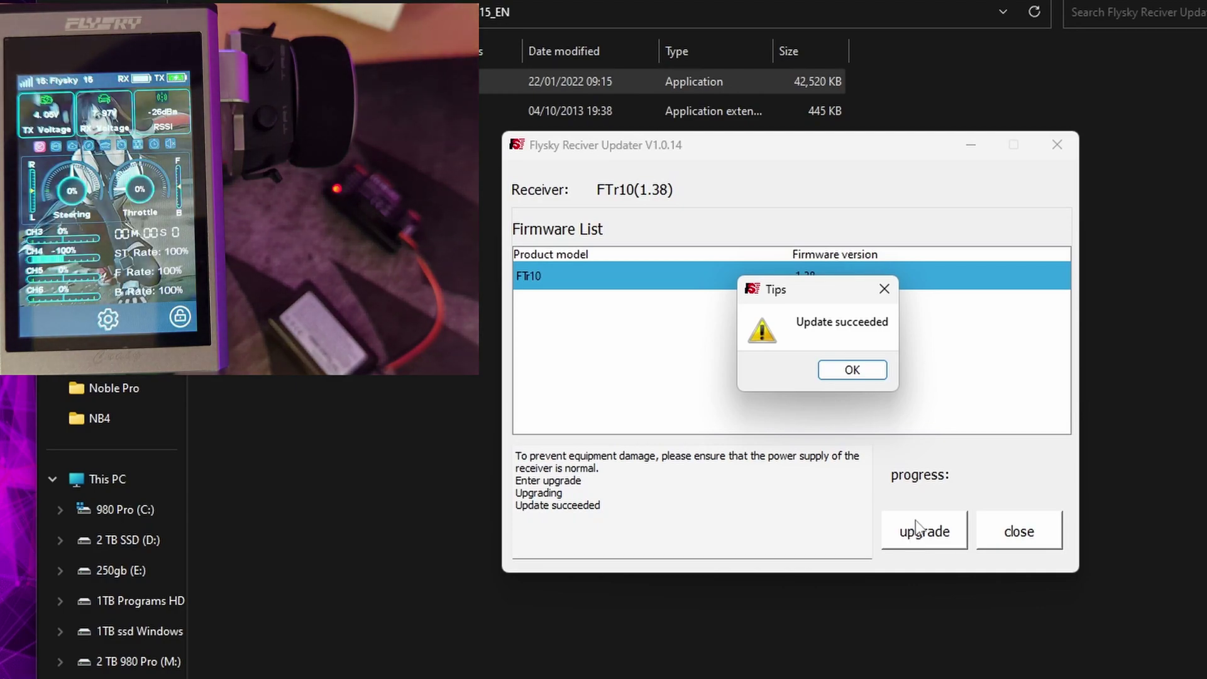
pyautogui.click(867, 364)
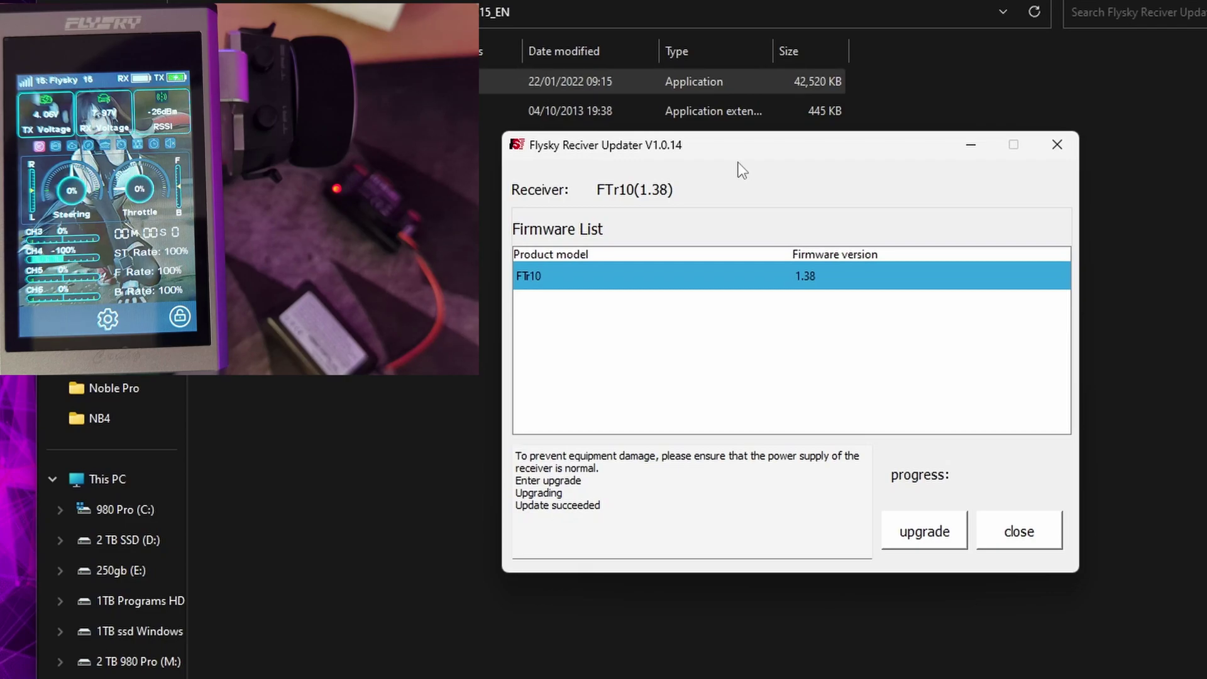
# Close the Flysky Reciver Updater window, returning to the extracted updater folder.
pyautogui.click(1033, 533)
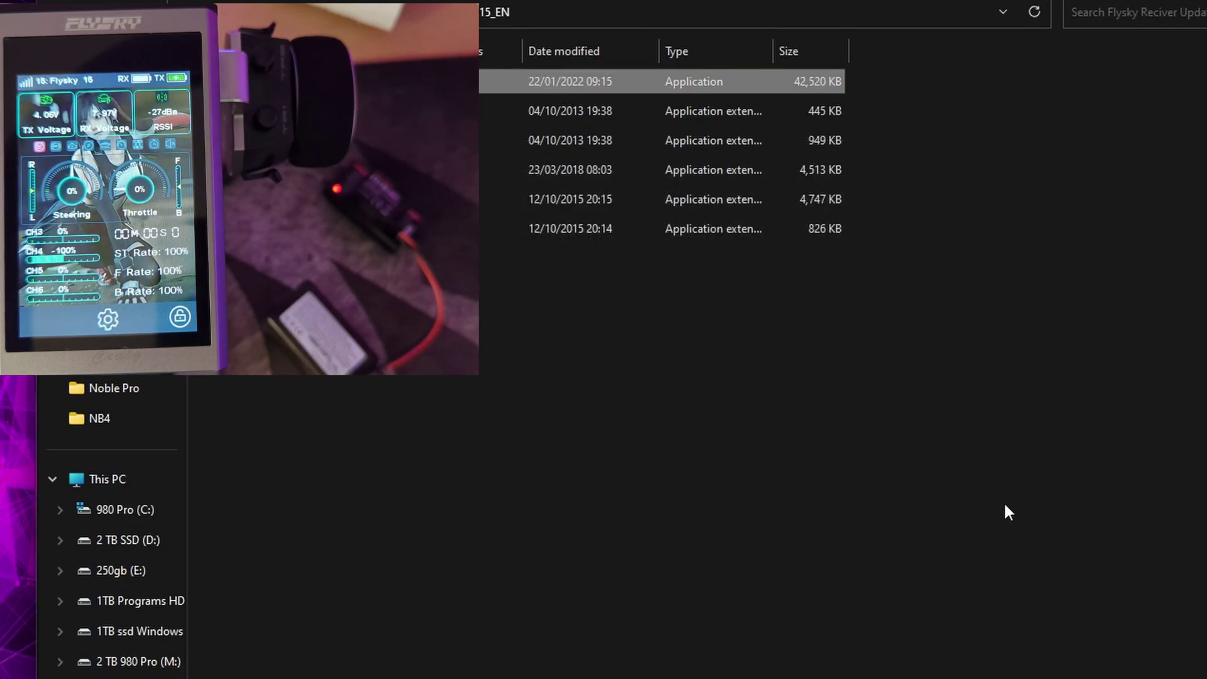